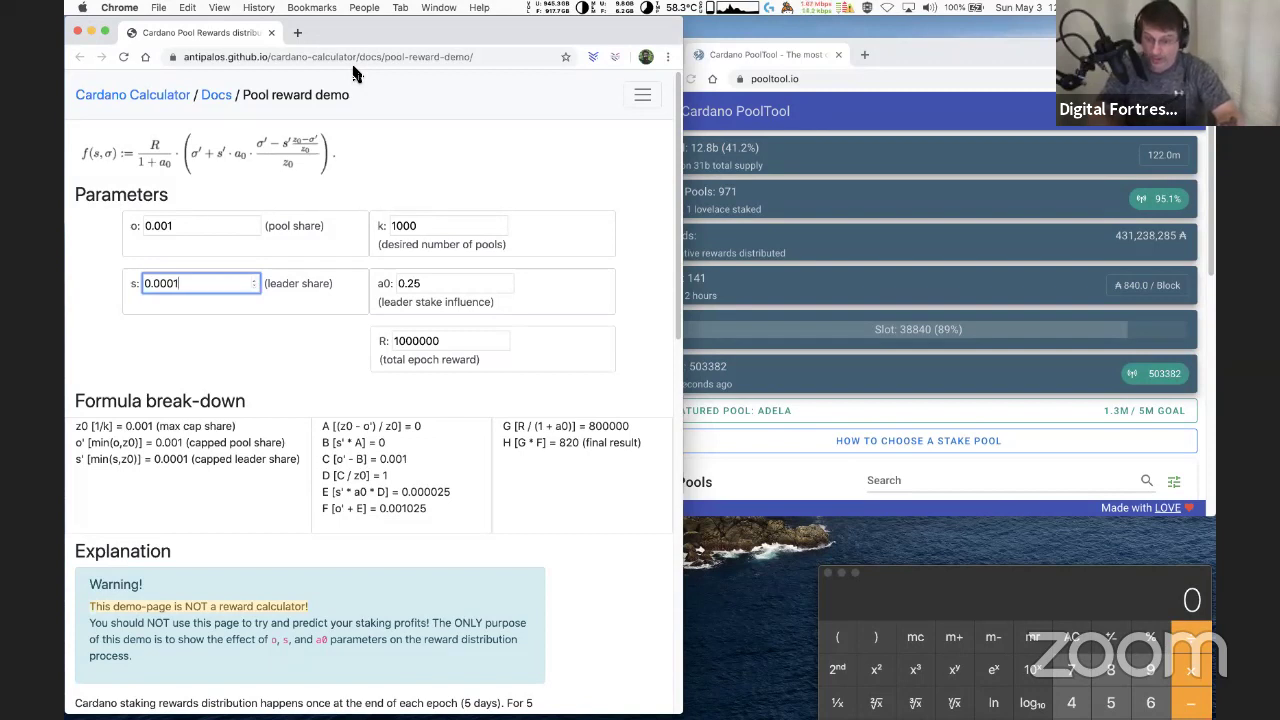
Reposition the Calculator and the Cardano PoolTool windows so both are accessible beside the pool reward demo page.
click(896, 50)
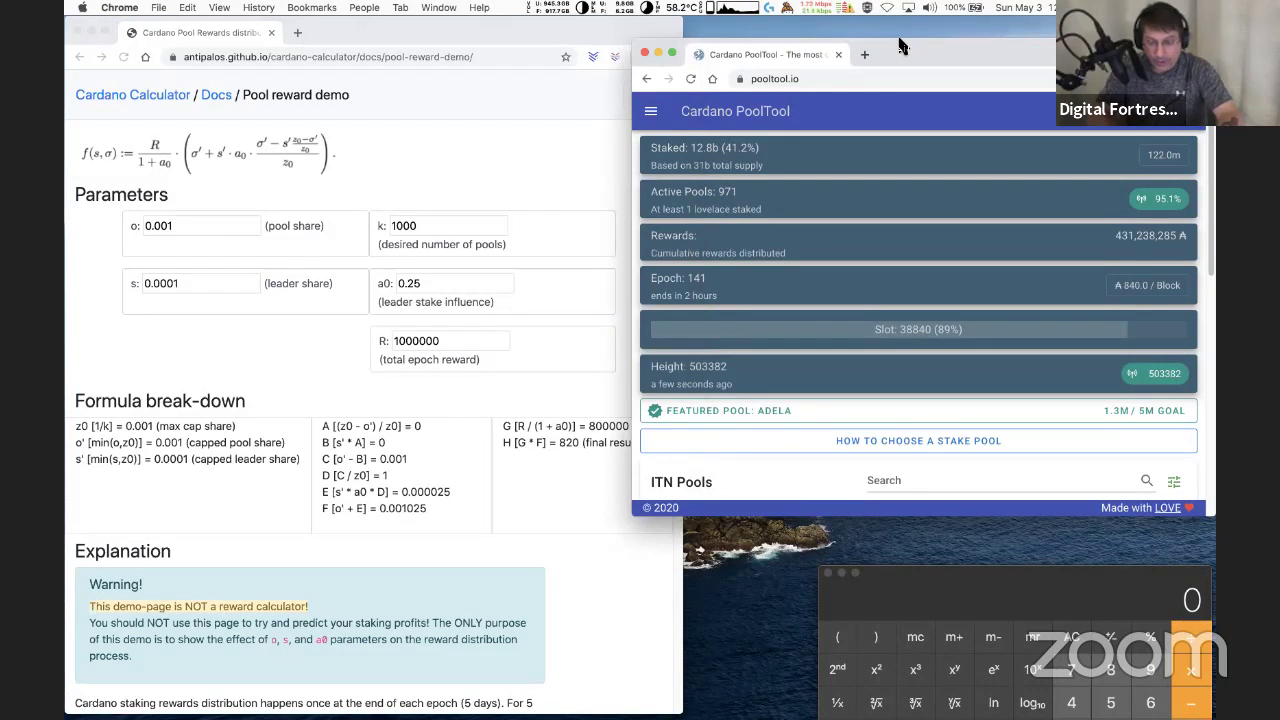
drag(897, 581, 827, 533)
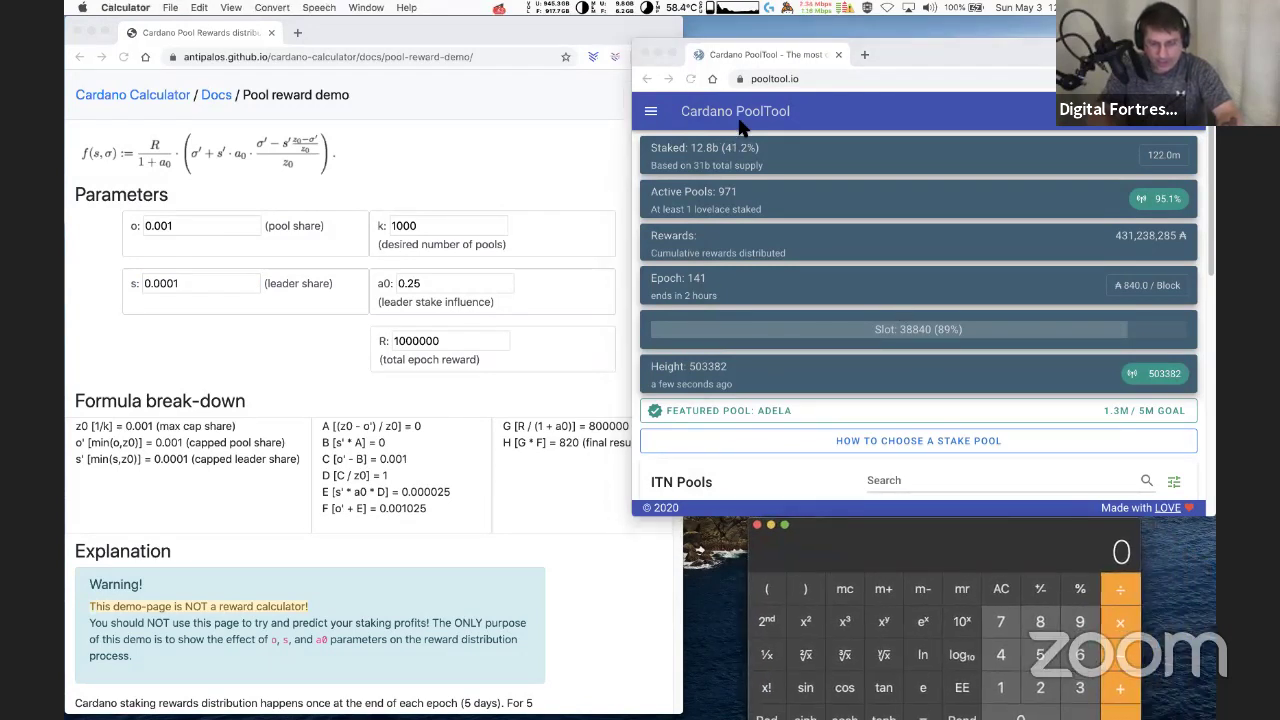
click(941, 47)
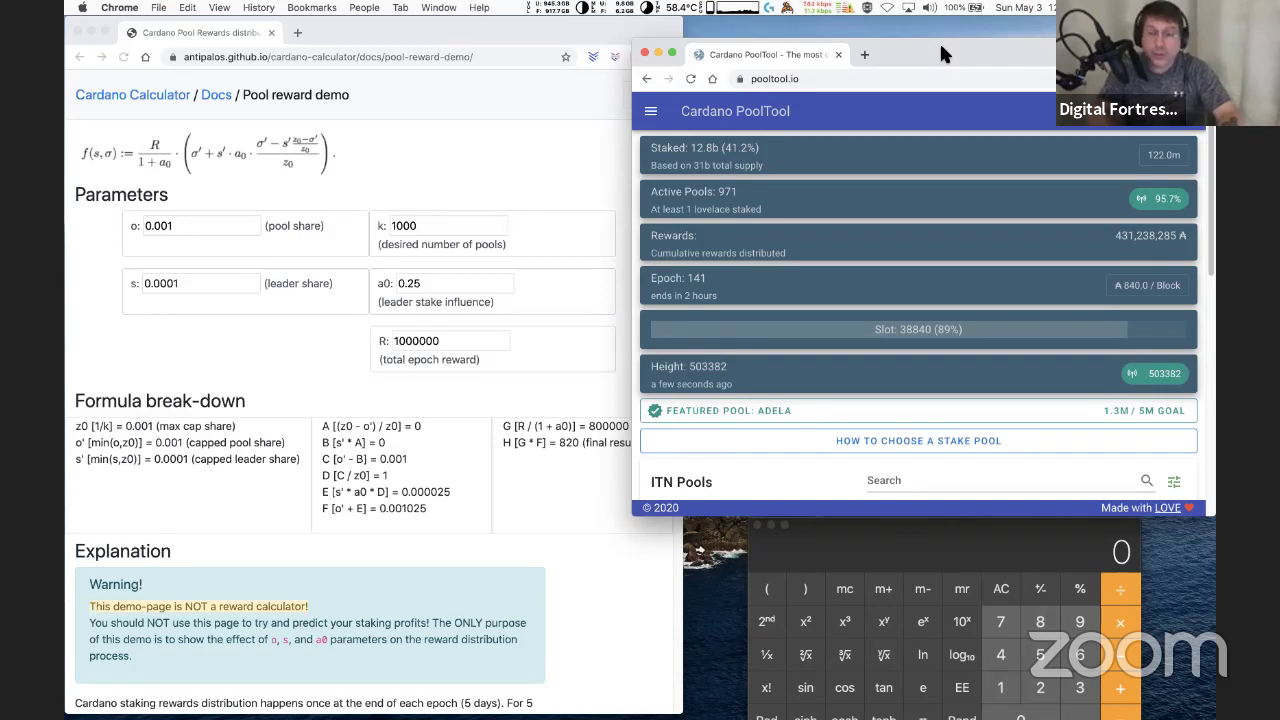
drag(941, 45, 955, 31)
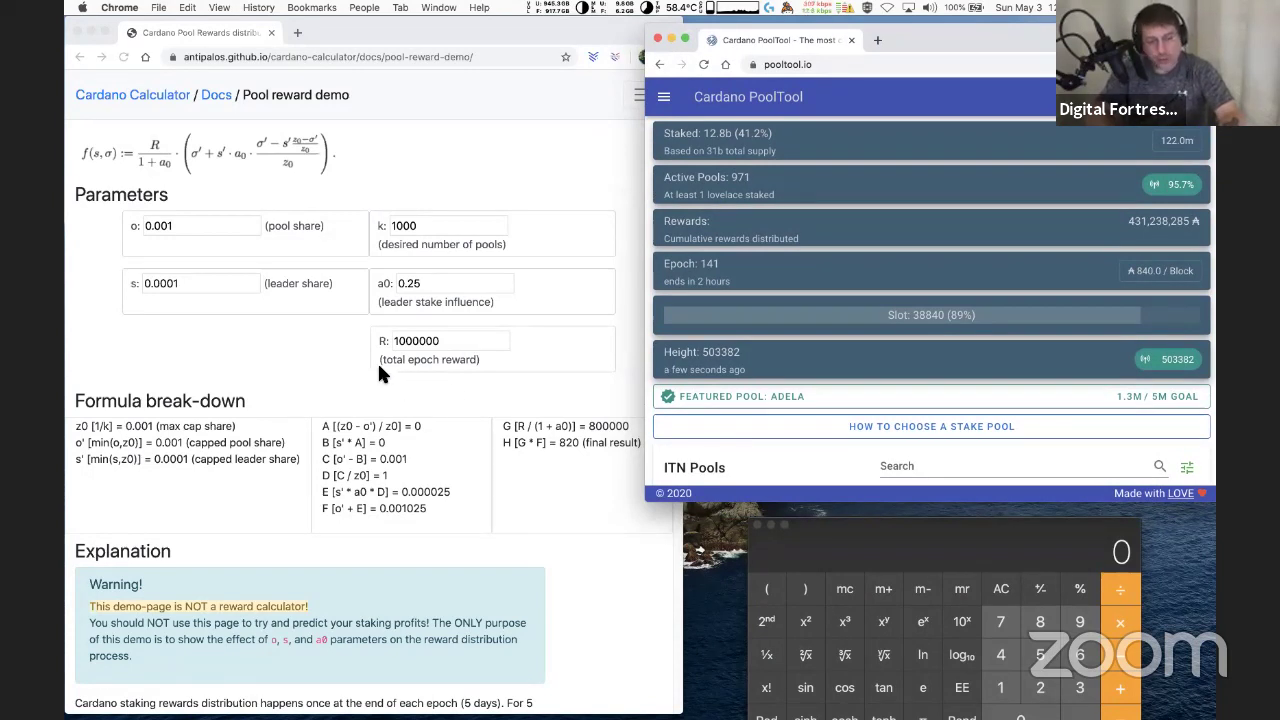
Read the pool reward demo's explanation of the pool share, leader share, leader stake influence and total epoch reward parameters.
click(215, 283)
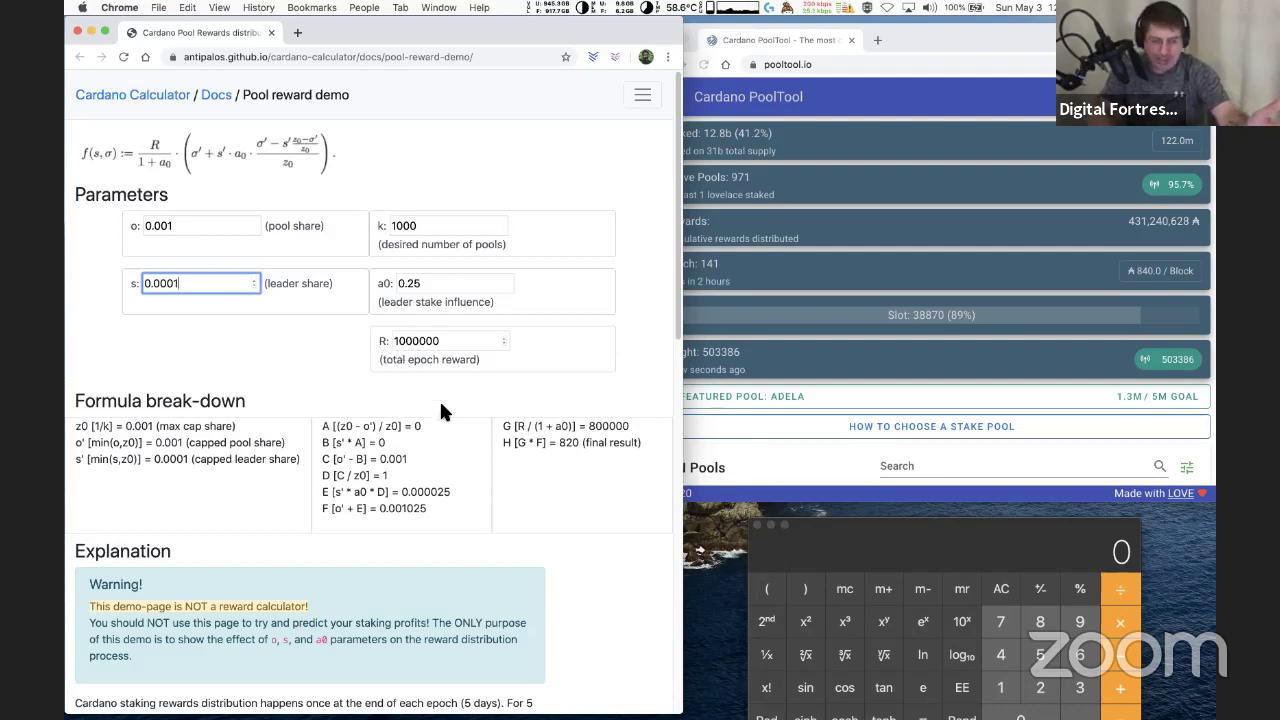
scroll(445, 411, down, 1)
scroll(447, 424, up, 1)
scroll(447, 424, down, 5)
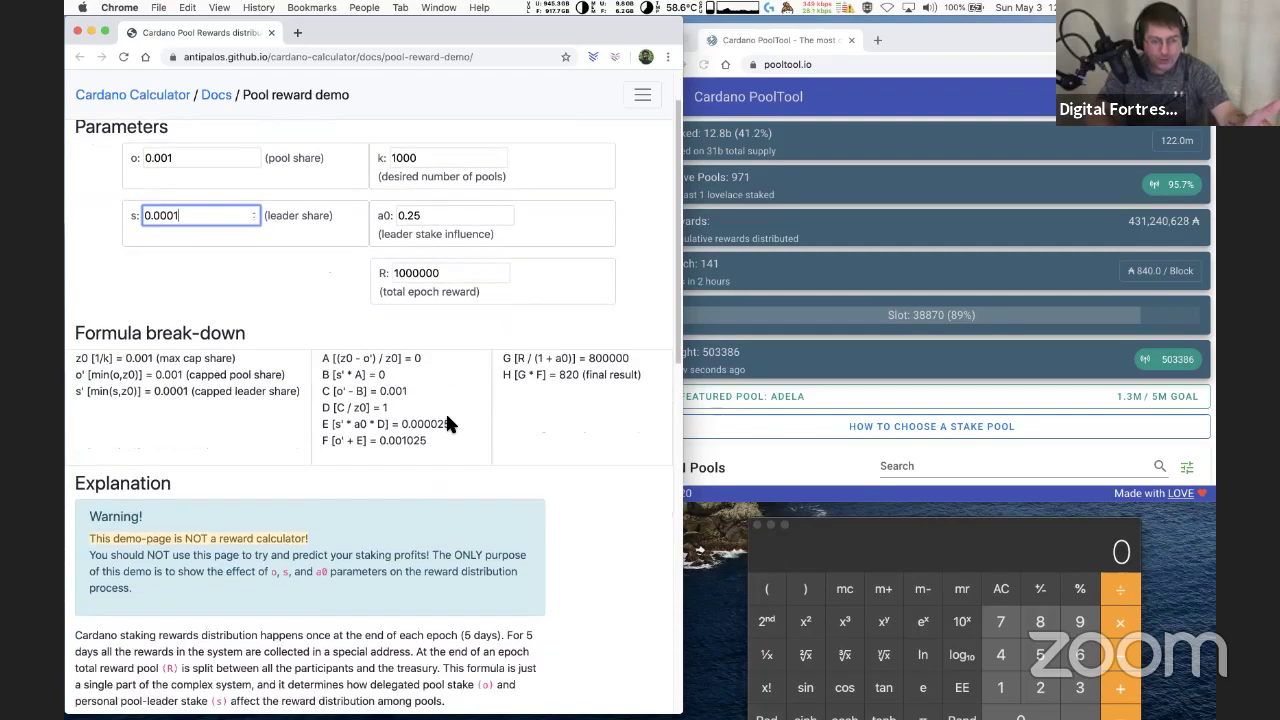
scroll(447, 424, down, 2)
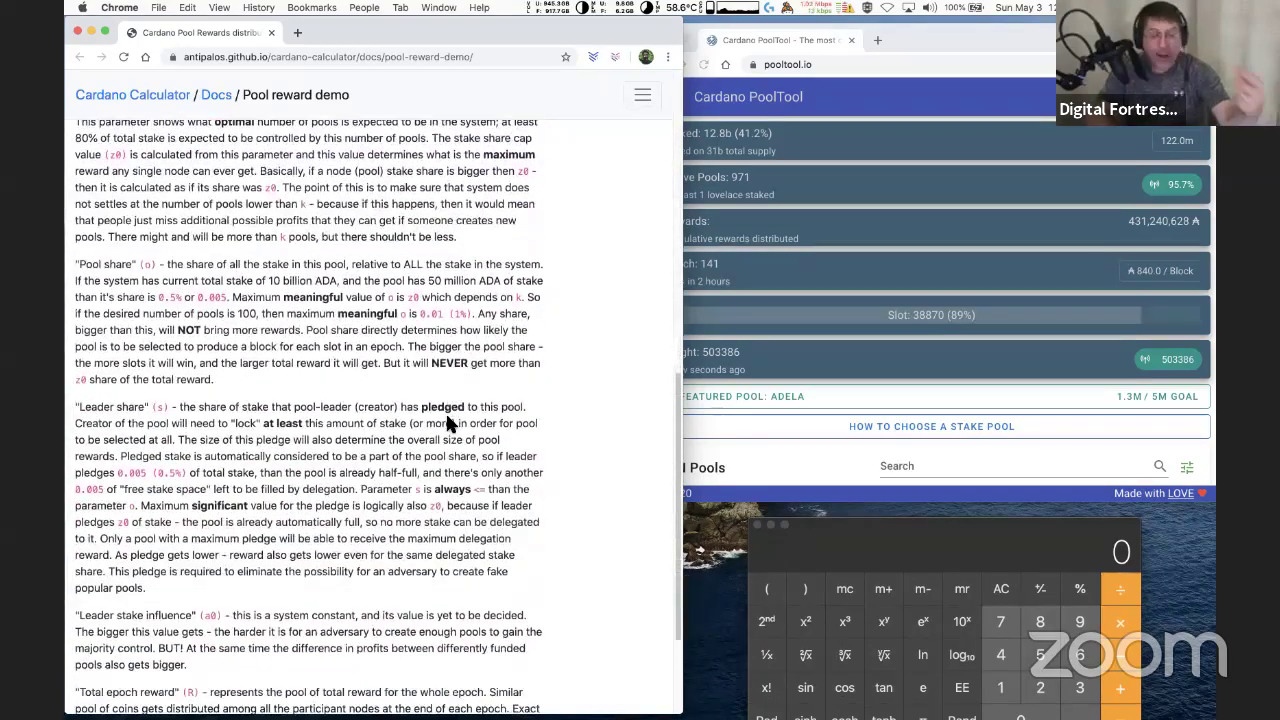
scroll(447, 420, down, 2)
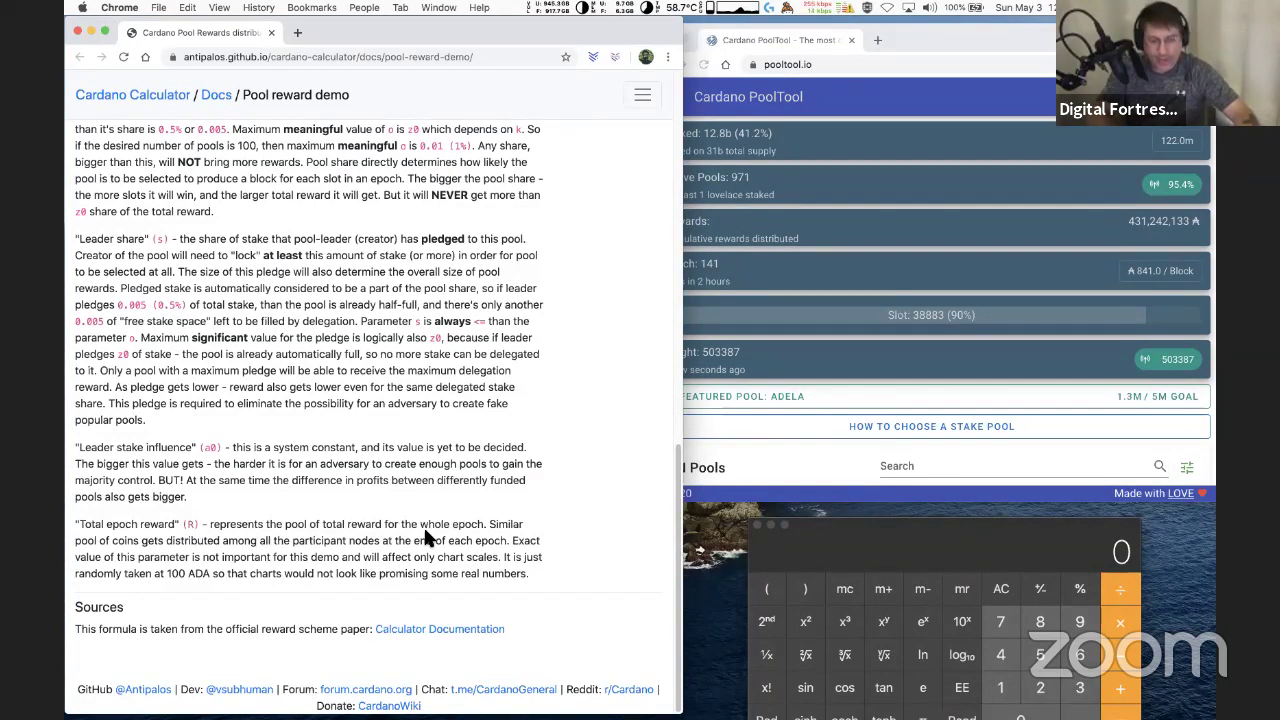
scroll(425, 537, up, 15)
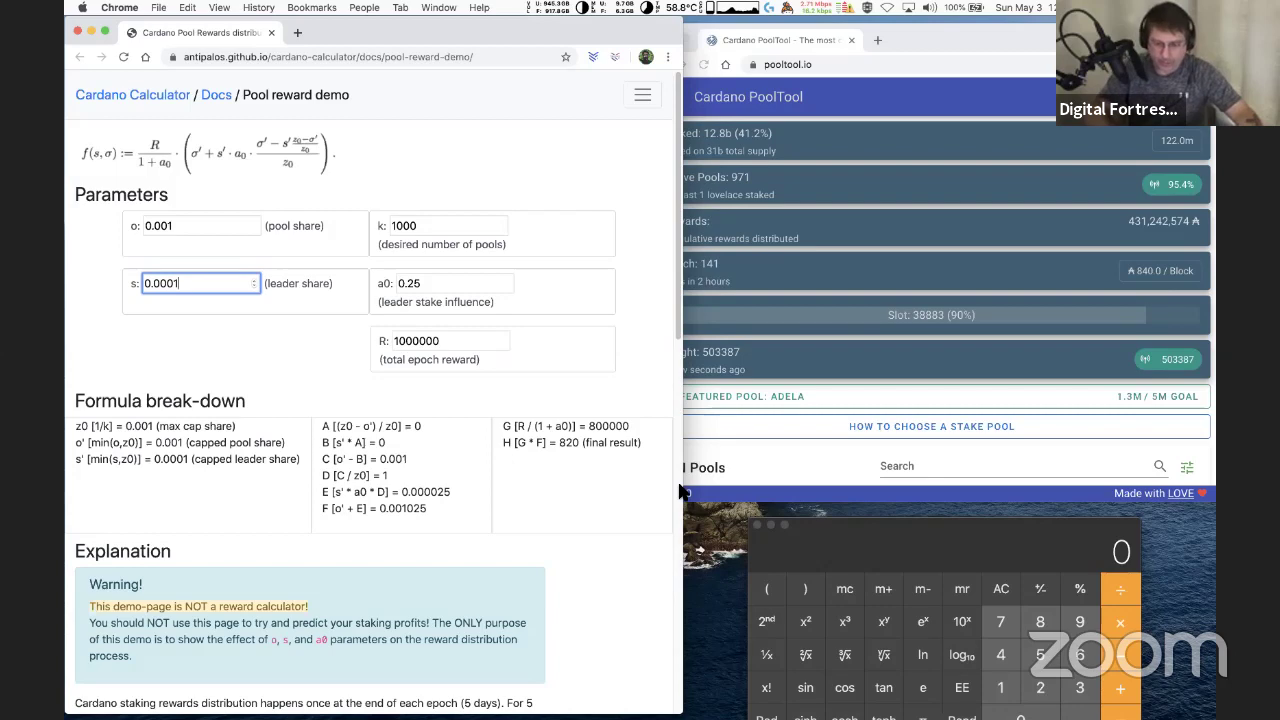
Bring the PoolTool statistics into full view and place the Calculator below the cumulative rewards and epoch figures.
click(768, 456)
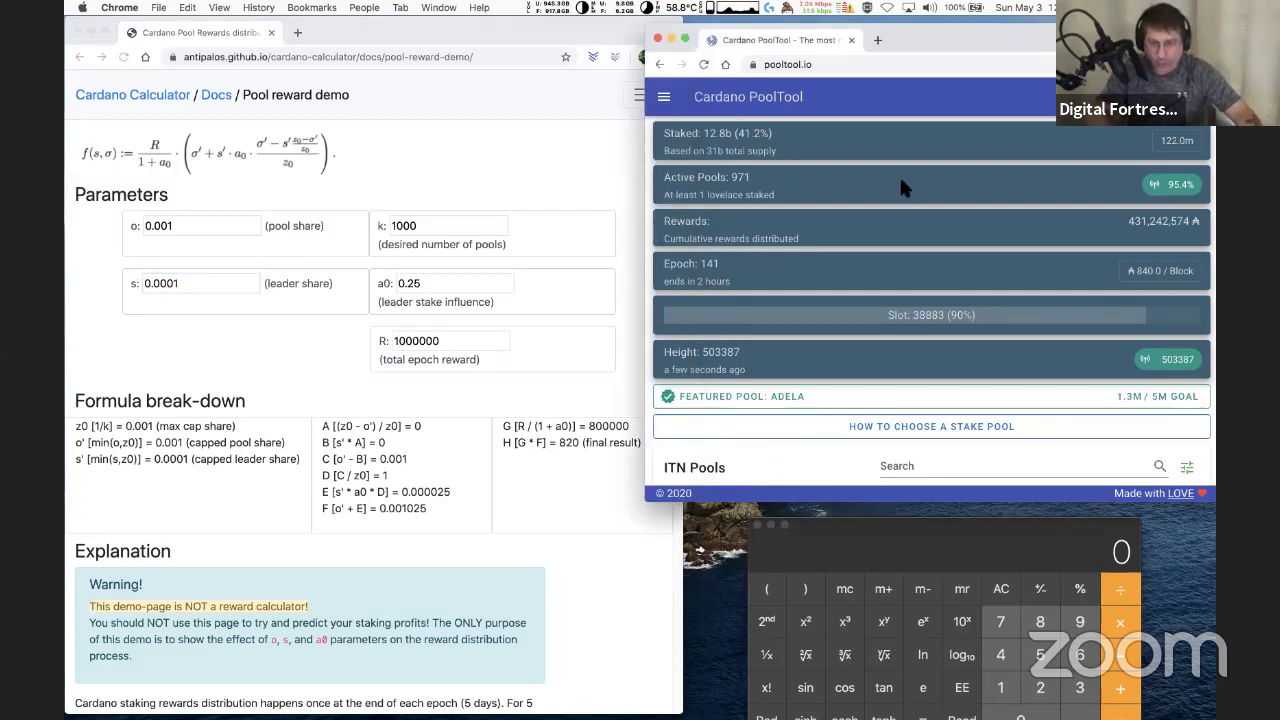
drag(927, 39, 753, 64)
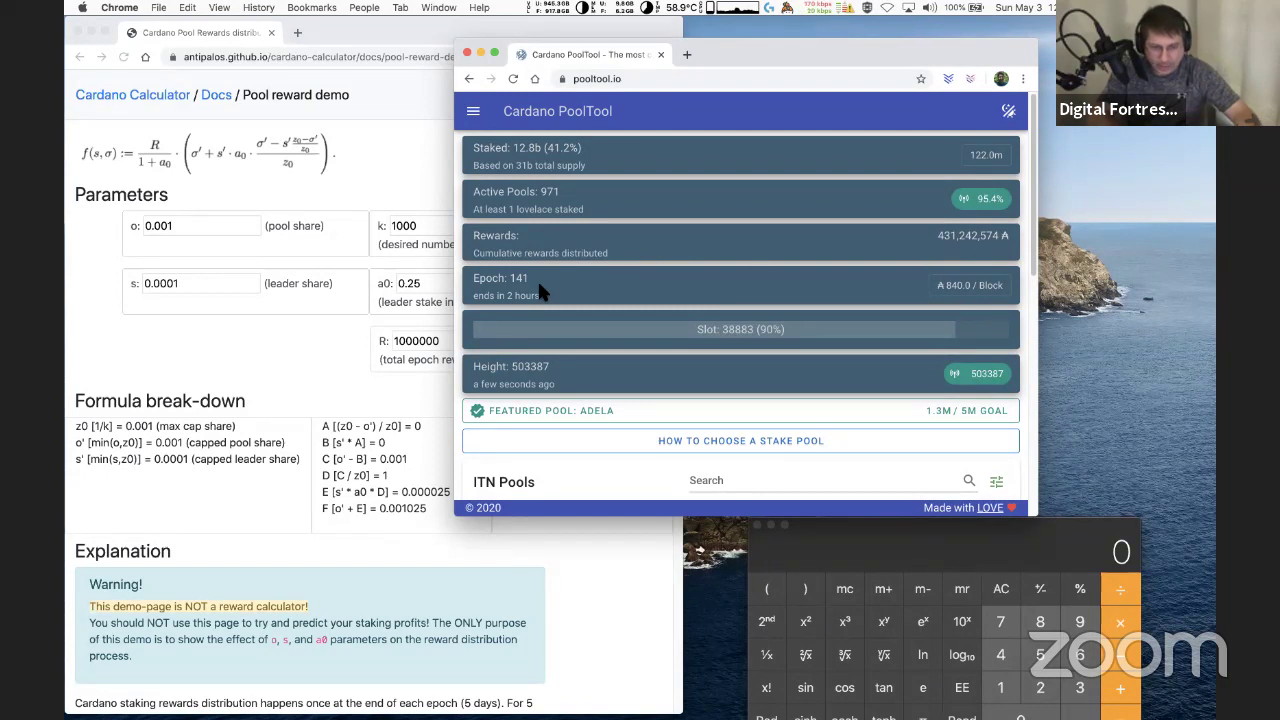
click(864, 532)
drag(864, 532, 807, 308)
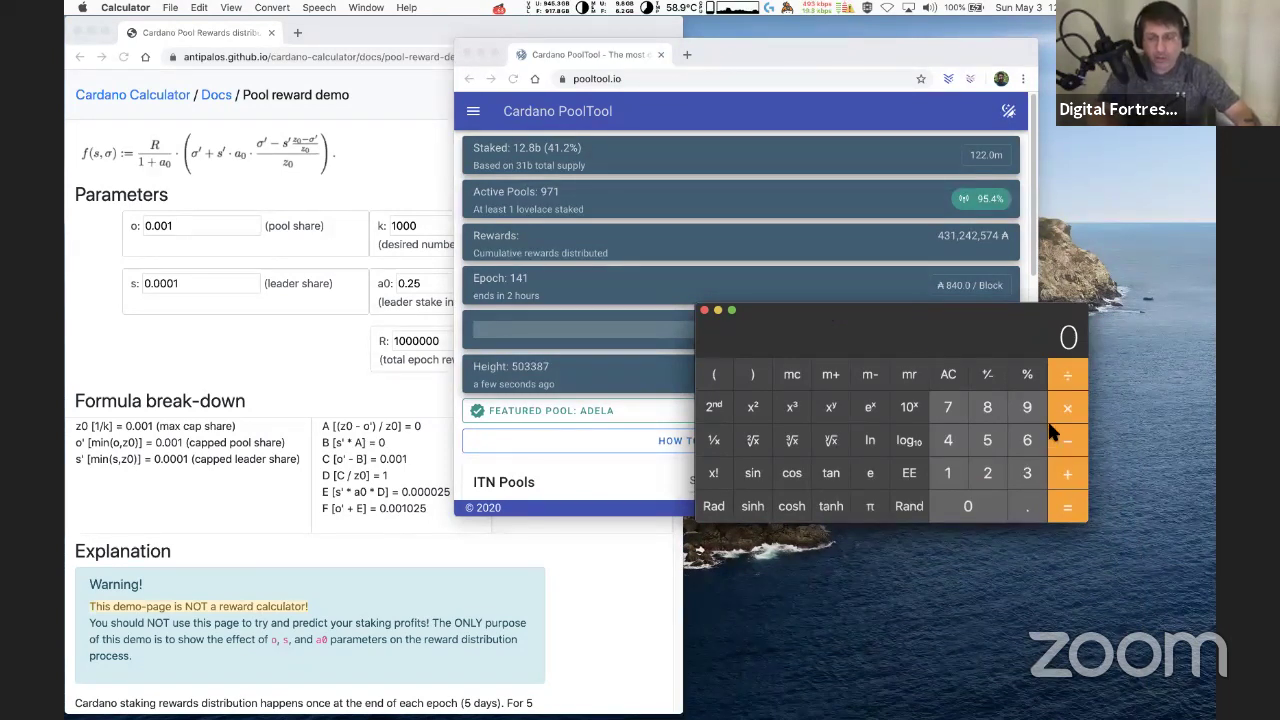
drag(985, 316, 943, 351)
Divide the cumulative rewards, rounded to 431000000, by 141 epochs in the Calculator, and close the Calculator.
click(936, 466)
click(1015, 502)
click(943, 500)
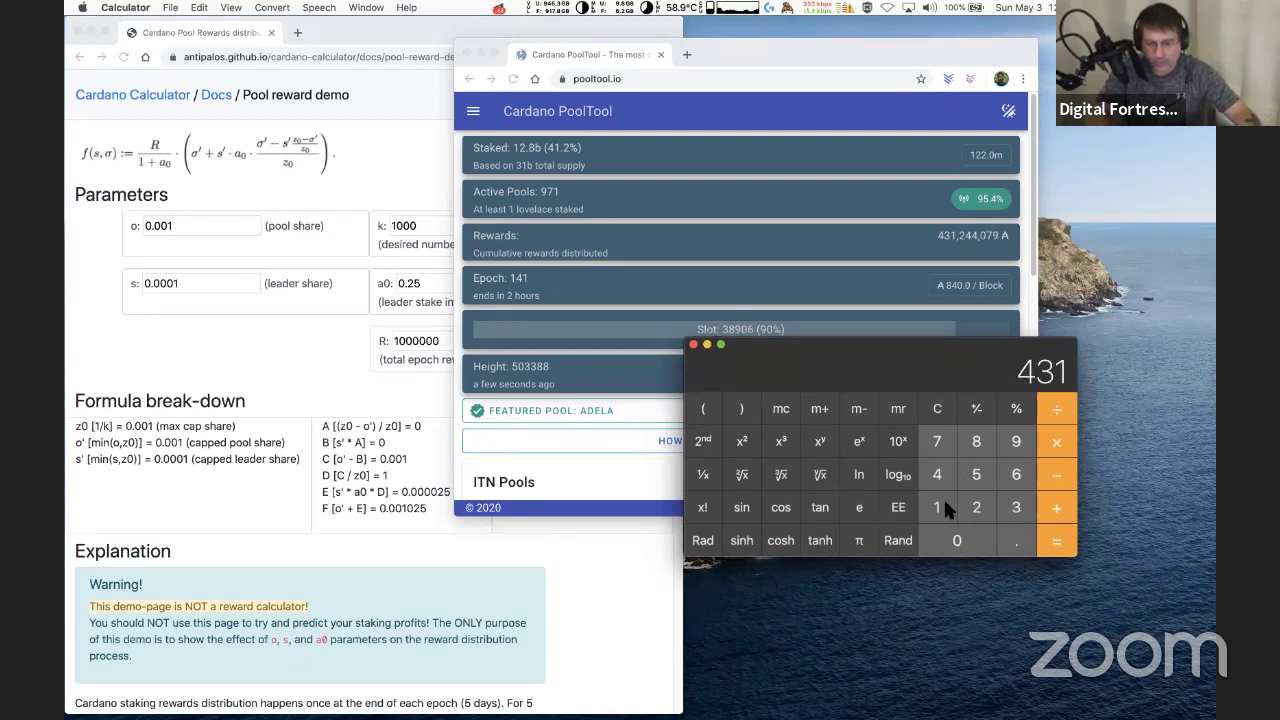
click(957, 545)
click(957, 545)
click(957, 545)
click(957, 545)
click(957, 545)
click(957, 545)
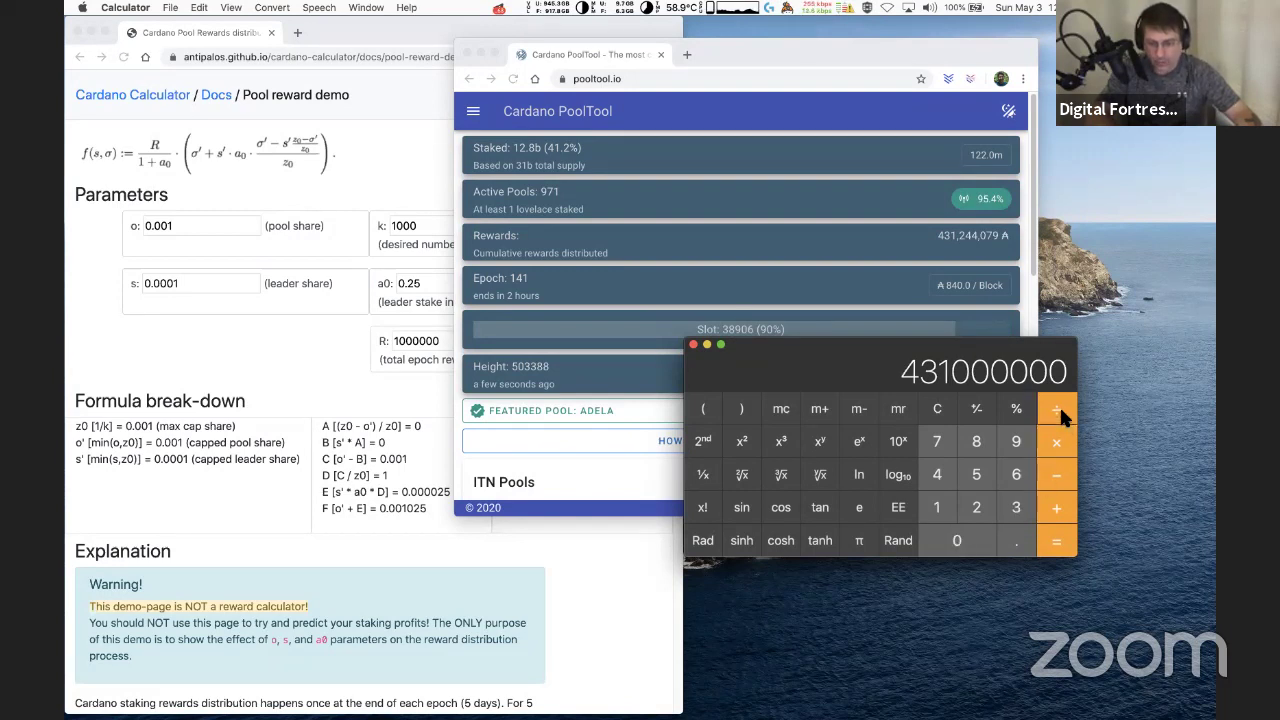
click(938, 501)
click(939, 472)
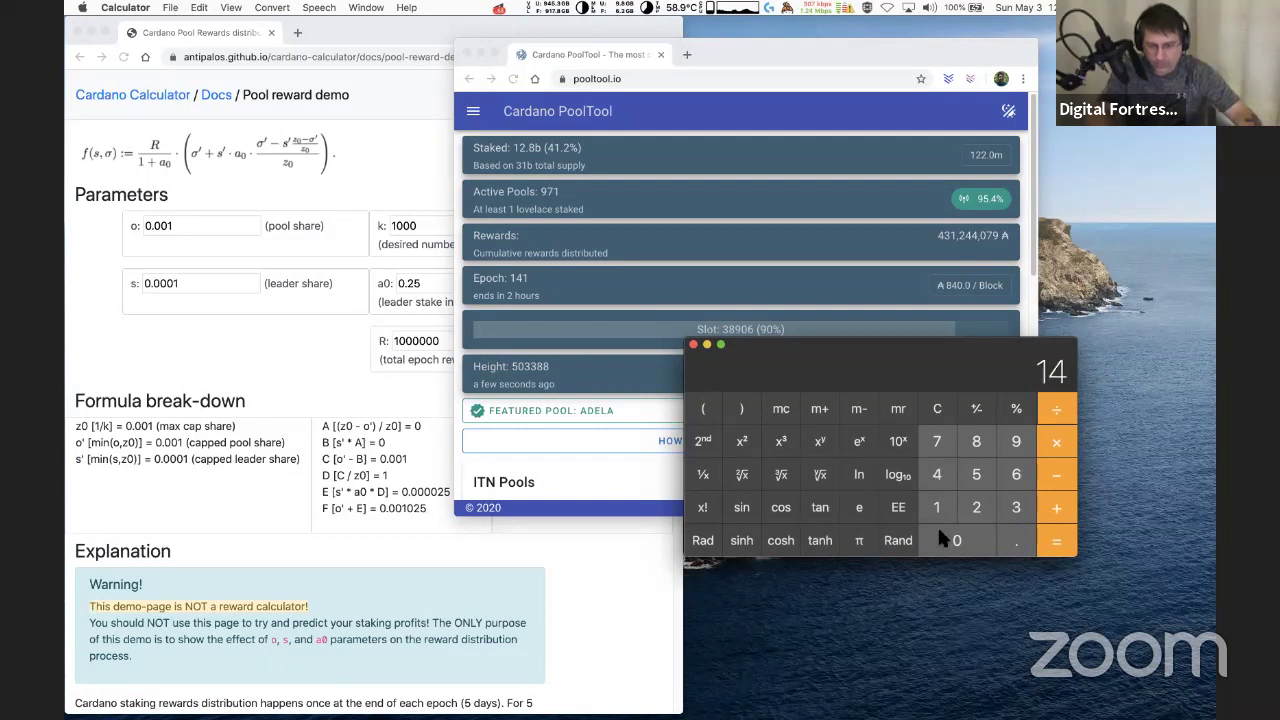
click(940, 505)
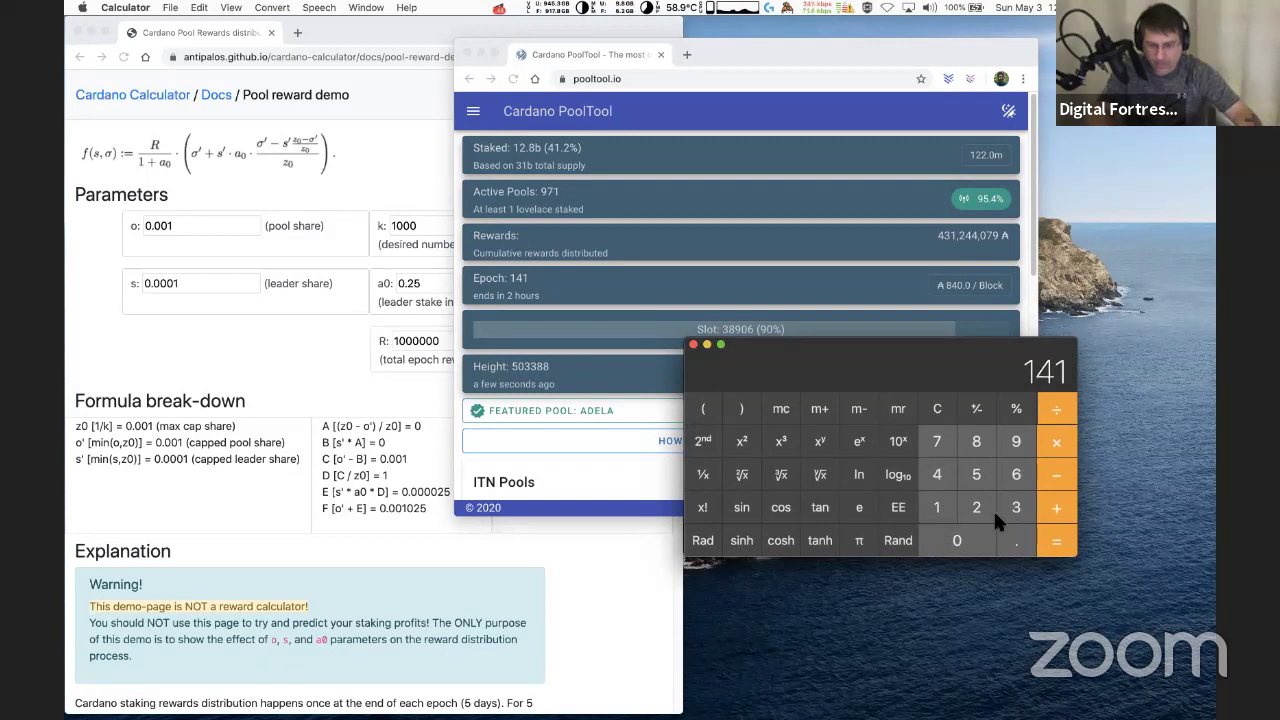
click(1056, 541)
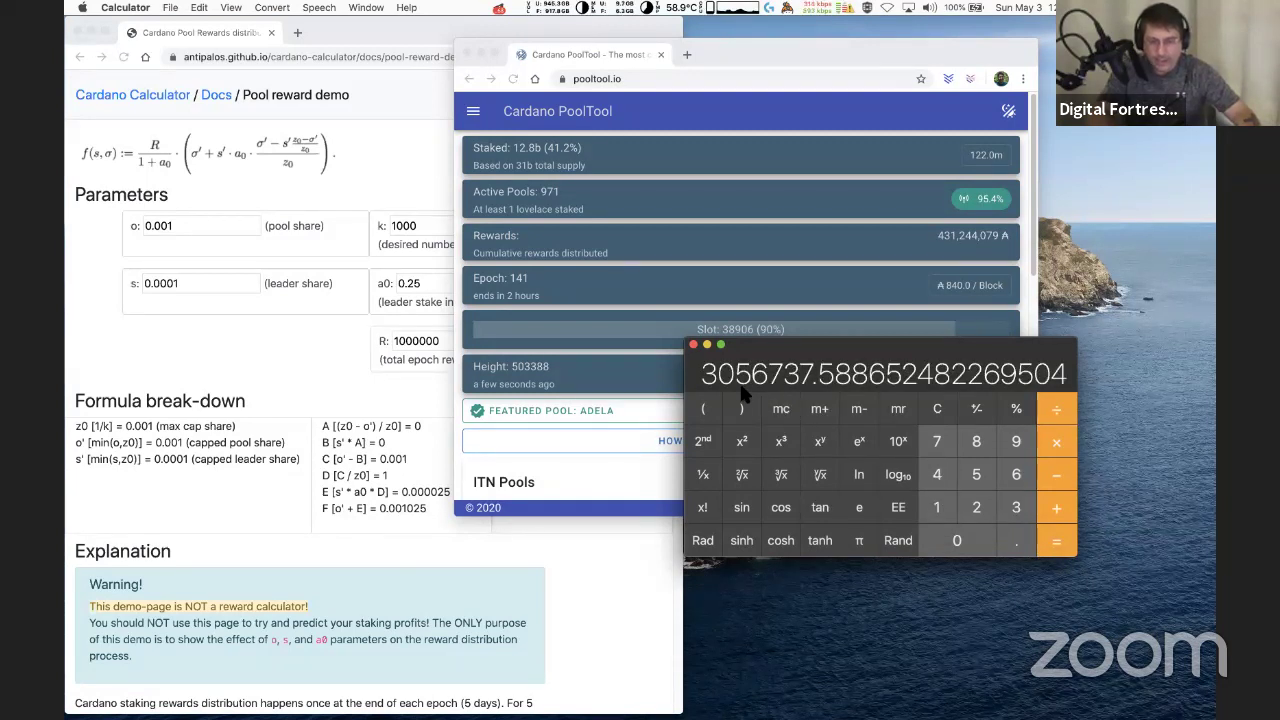
click(693, 345)
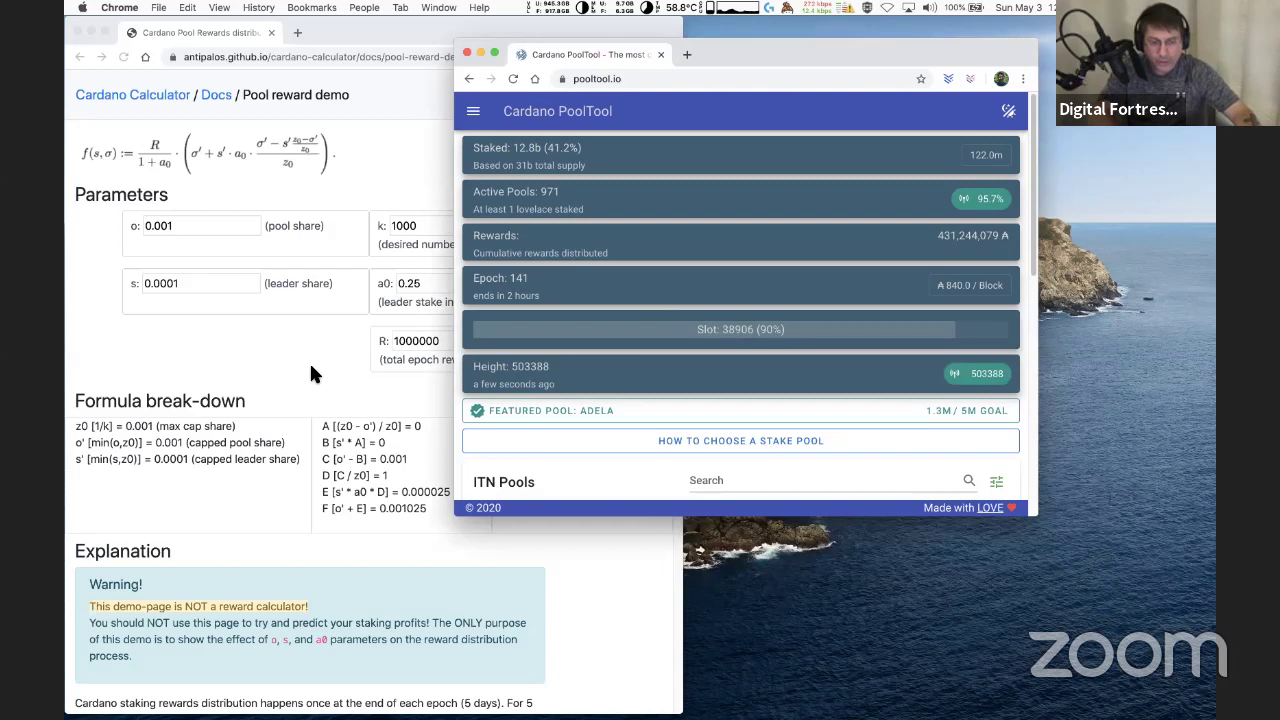
Set the total epoch reward R to 3000000 on the pool reward demo page.
click(310, 374)
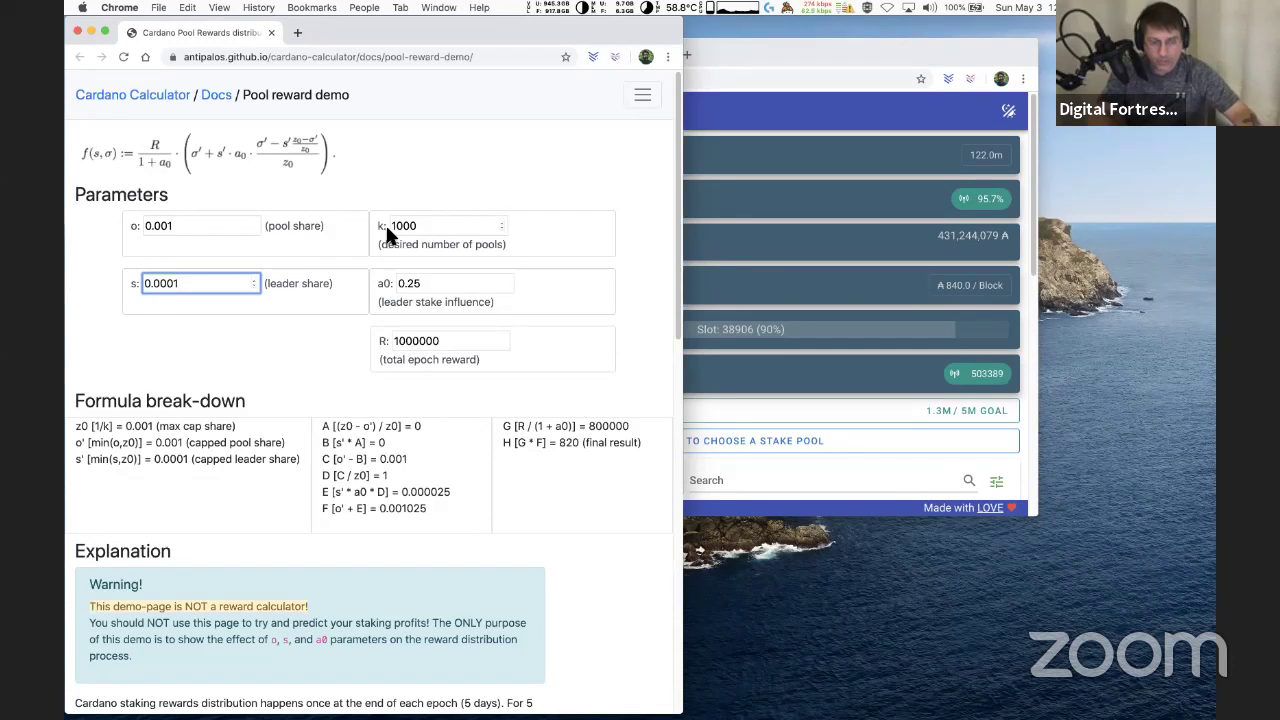
click(459, 344)
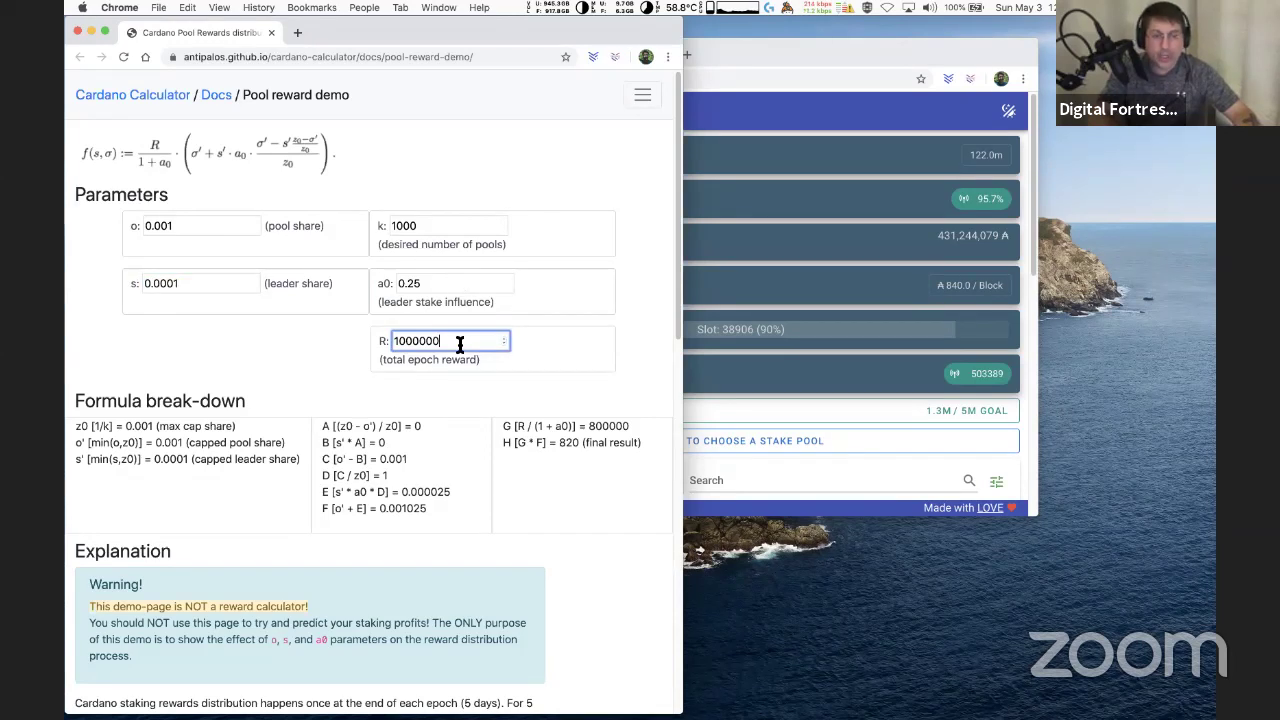
key(BackSpace)
key(BackSpace)
key(BackSpace)
key(BackSpace)
key(BackSpace)
key(BackSpace)
key(BackSpace)
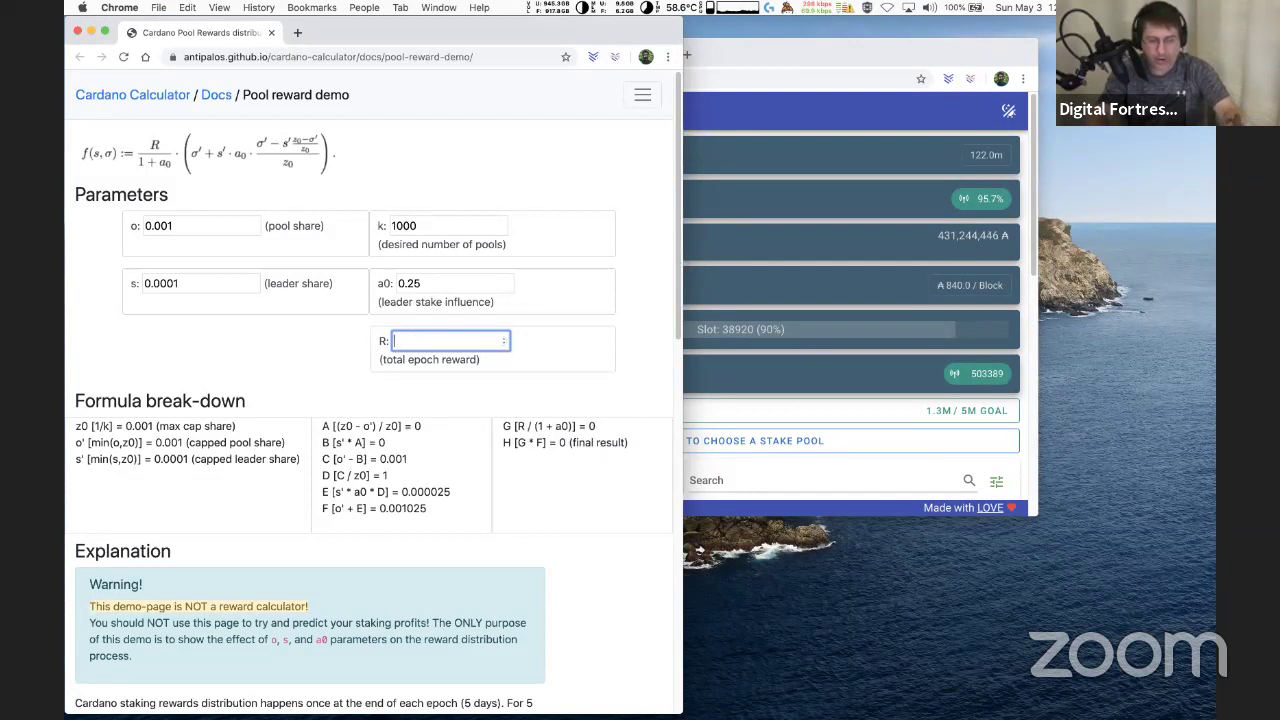
text(3)
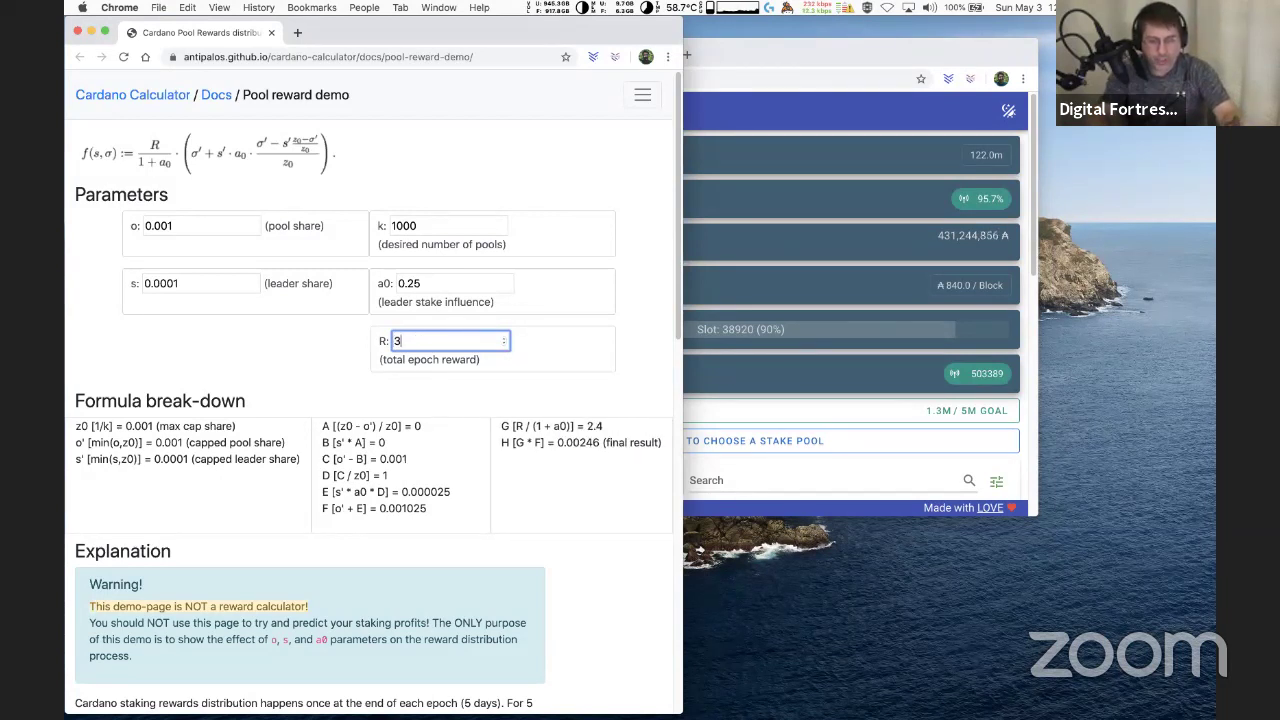
text(000000)
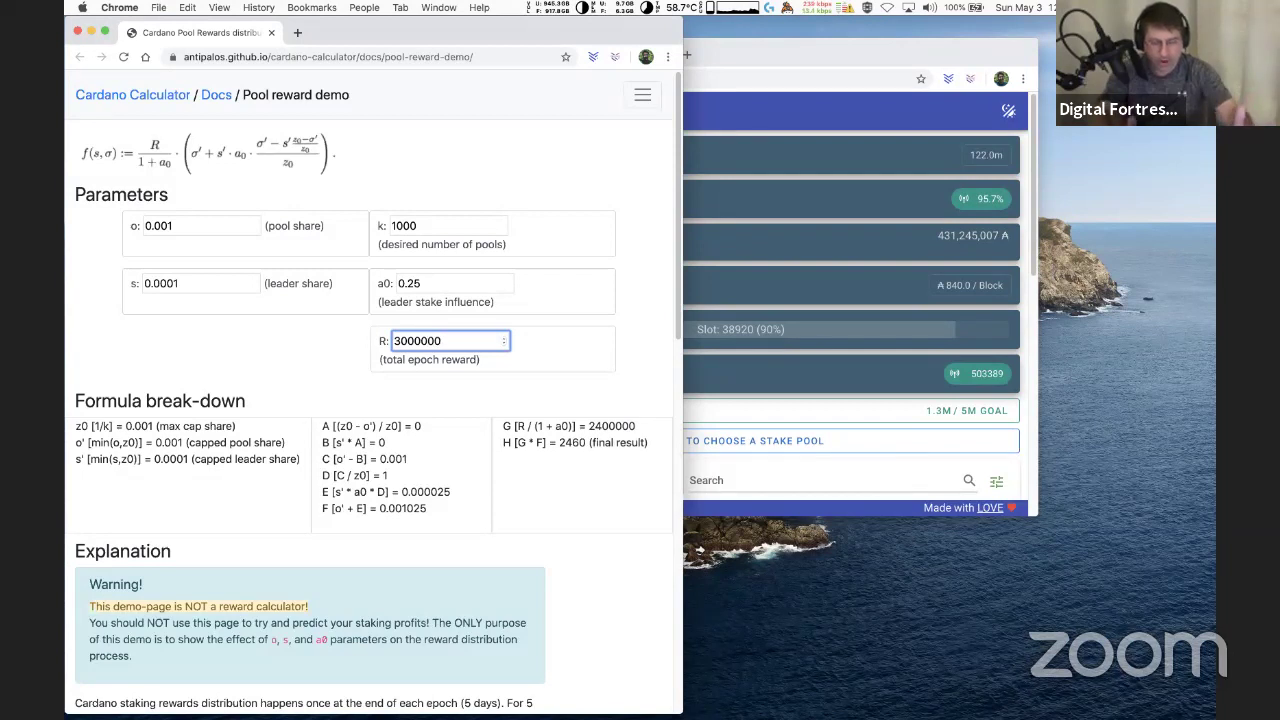
click(568, 485)
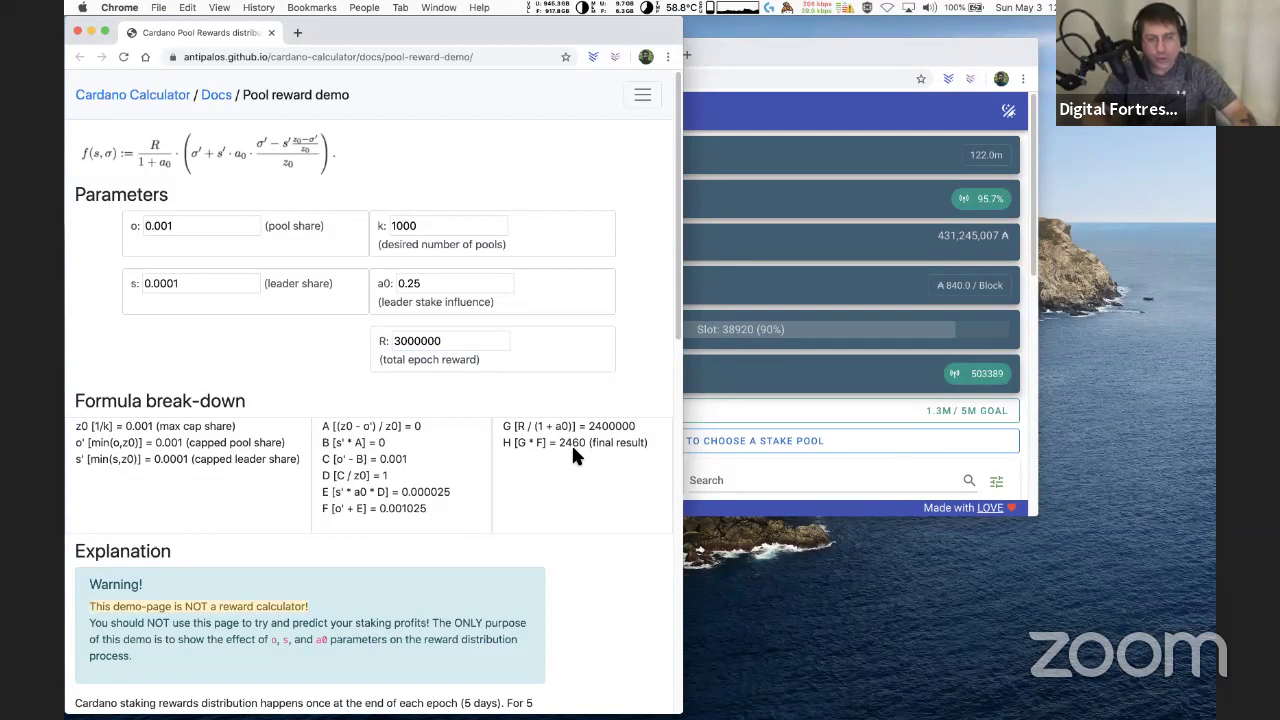